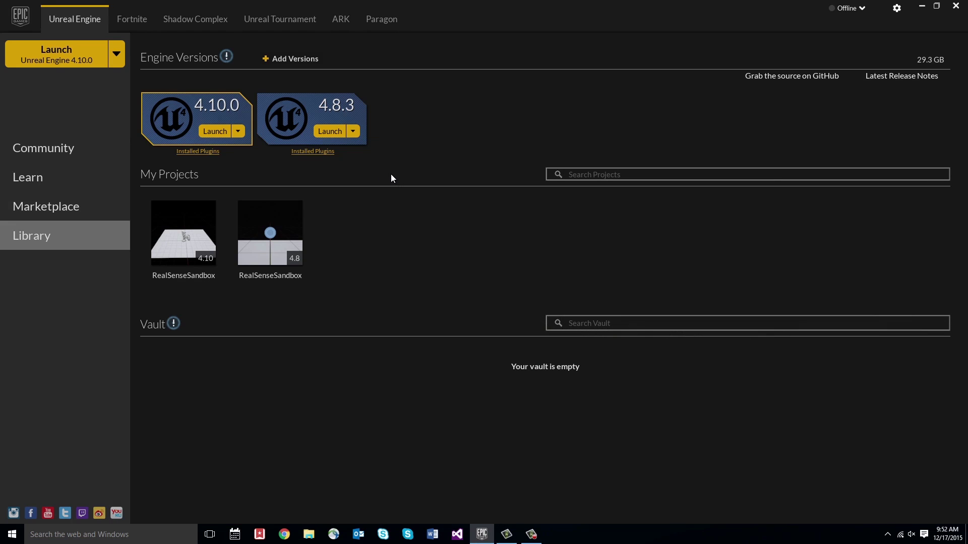
In Unreal Engine 4.8.3, create a C++ Basic Code project named RealSenseTutorial.
{"action": "left_click", "coordinate": [335, 135]}
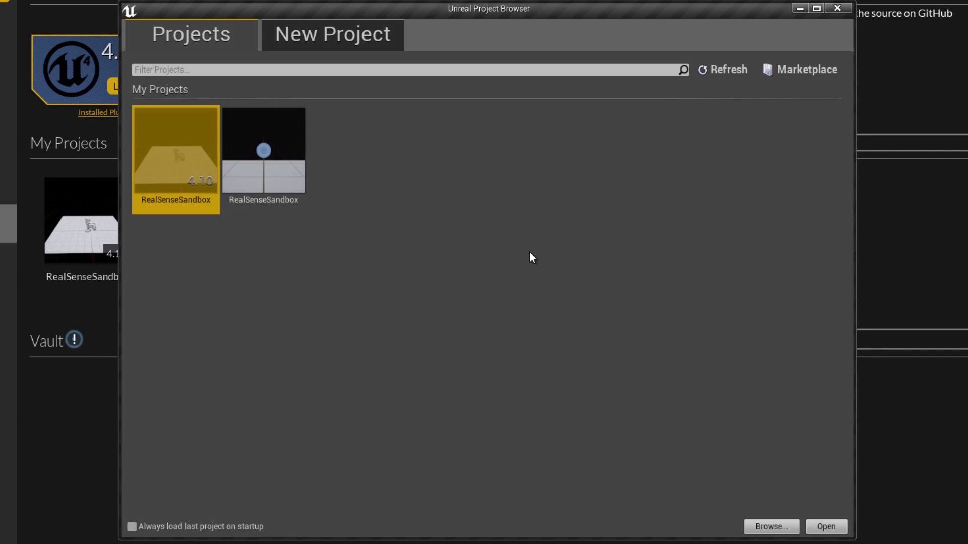
{"action": "left_click", "coordinate": [304, 44]}
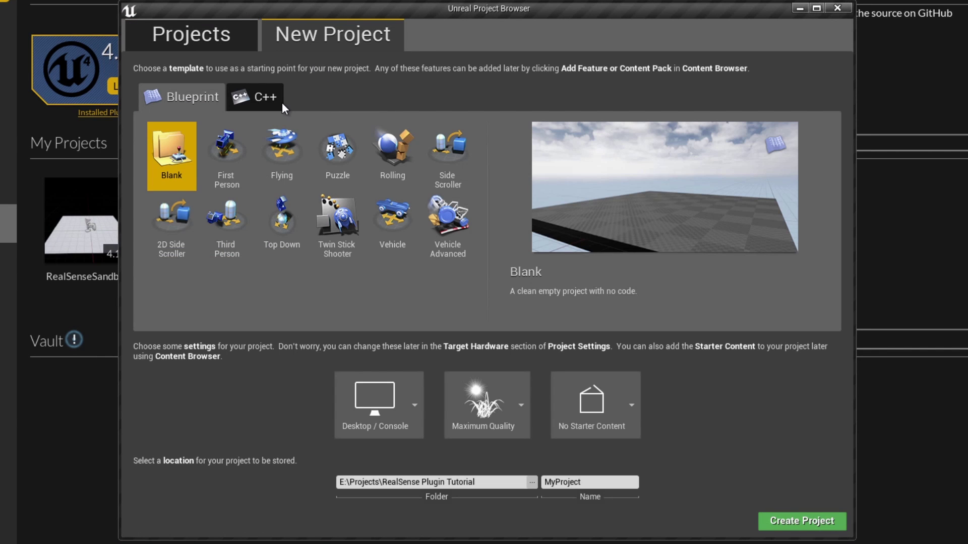
{"action": "left_click", "coordinate": [256, 96]}
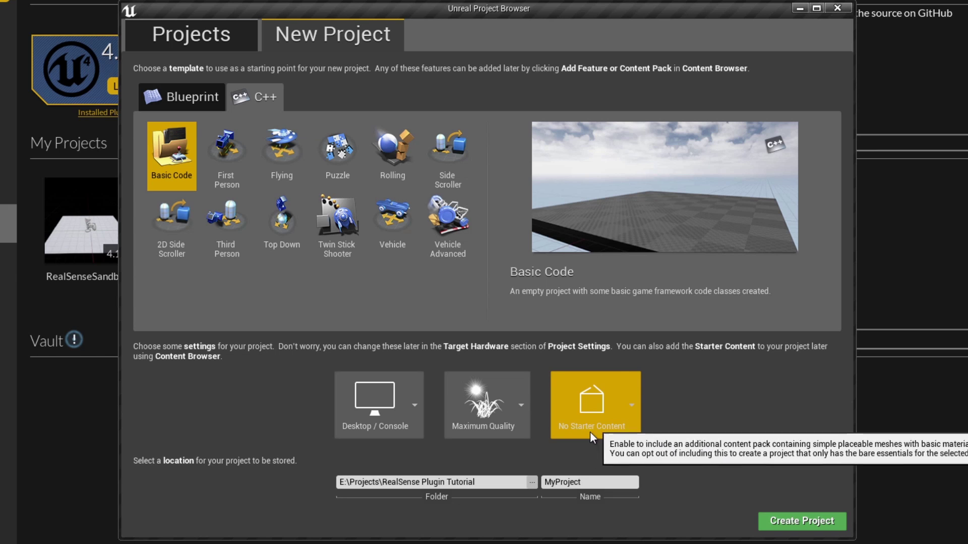
{"action": "left_click", "coordinate": [550, 486]}
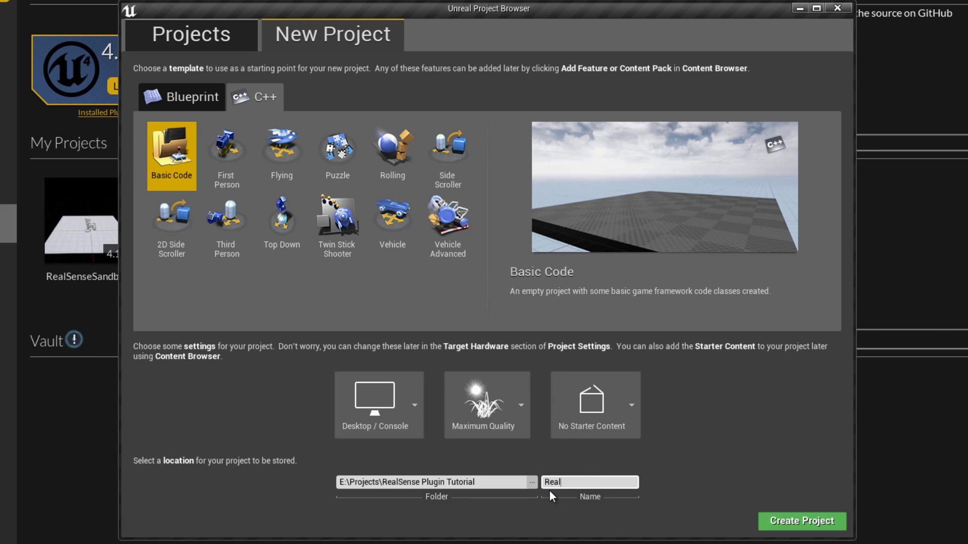
{"action": "type", "text": "RealSenseTutorial"}
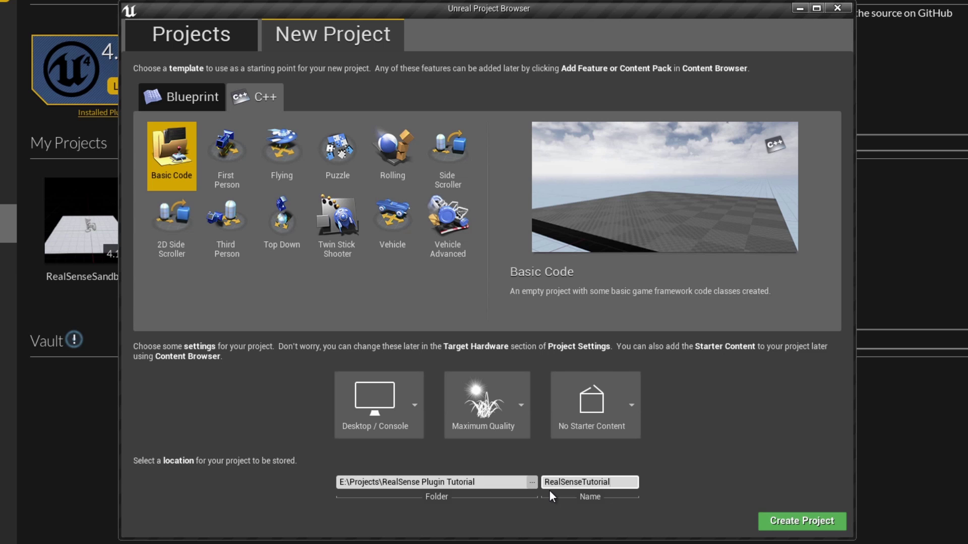
{"action": "left_click", "coordinate": [795, 525]}
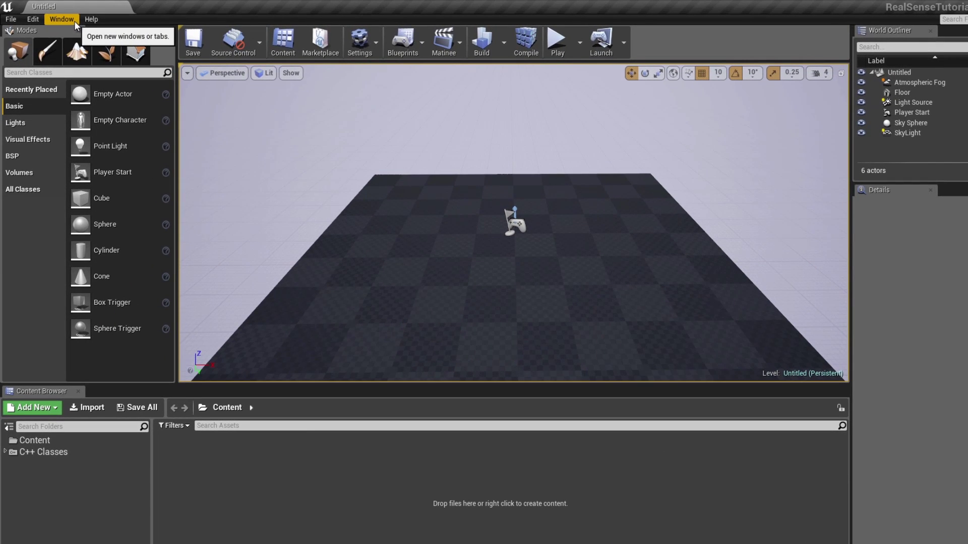
{"action": "left_click", "coordinate": [74, 22]}
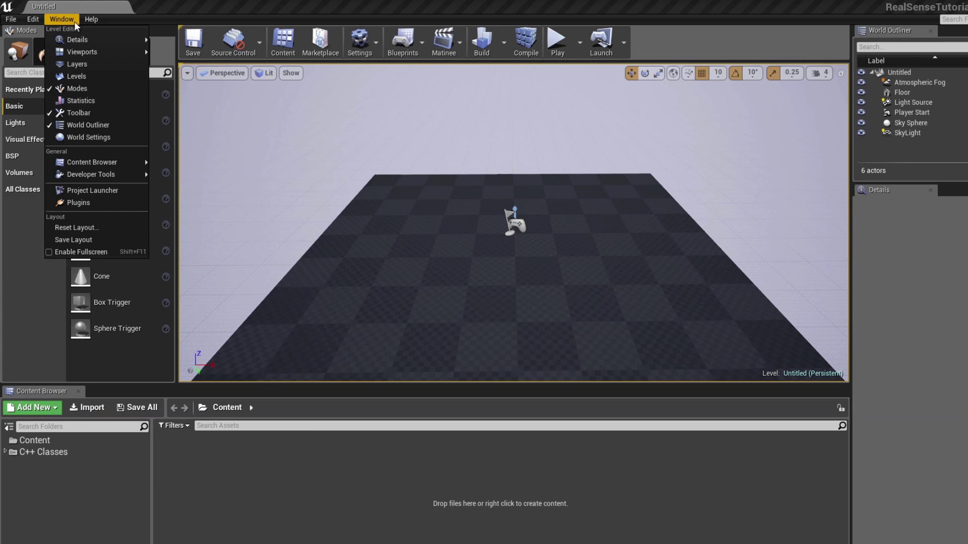
{"action": "left_click", "coordinate": [95, 203]}
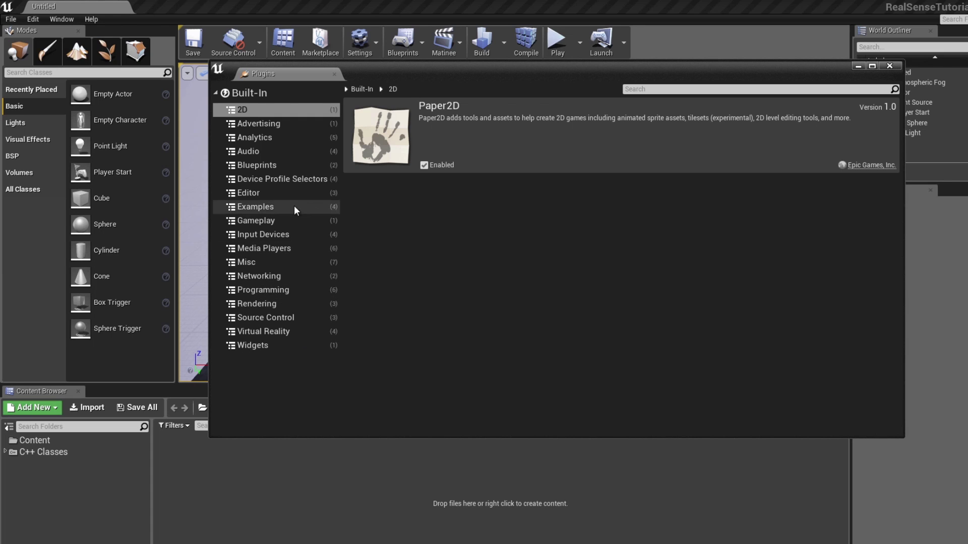
{"action": "left_click", "coordinate": [280, 142]}
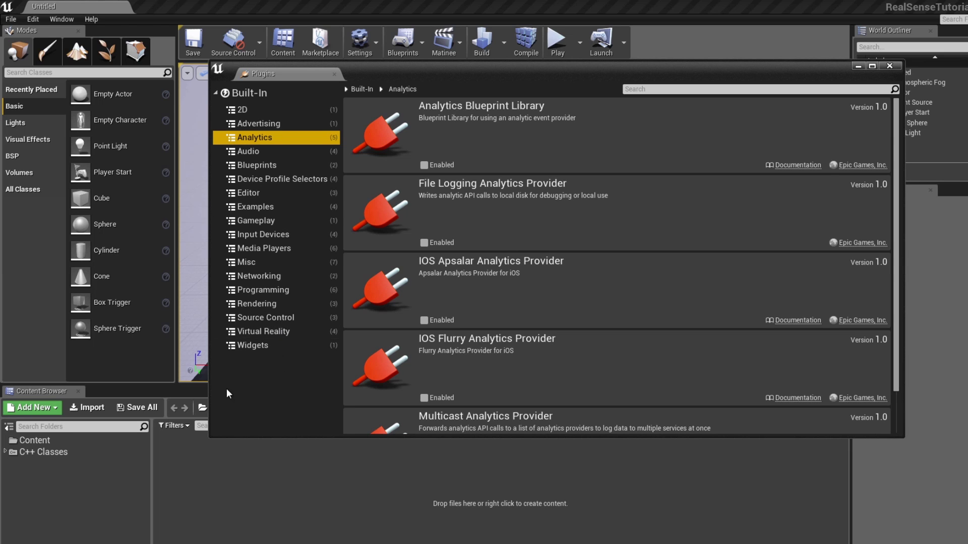
{"action": "left_click", "coordinate": [890, 65]}
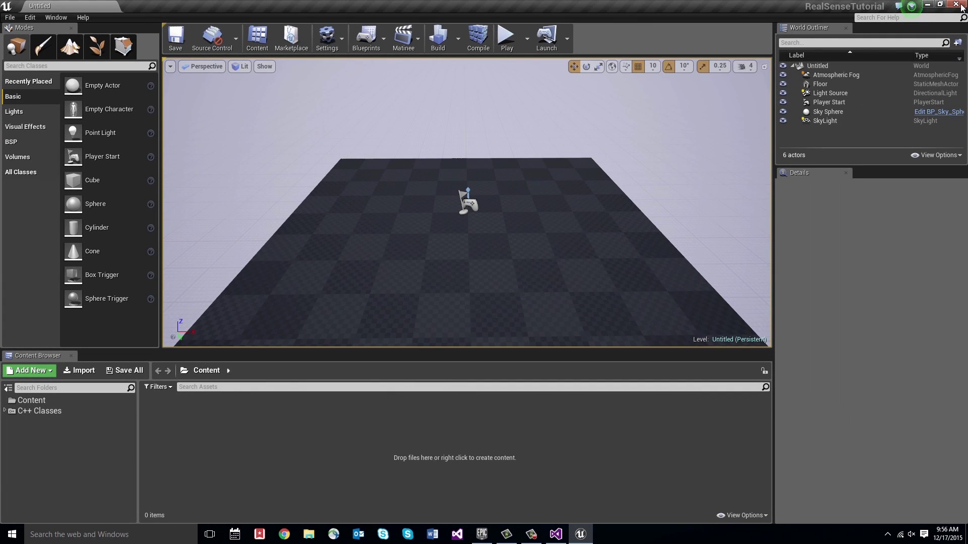
{"action": "left_click", "coordinate": [959, 5]}
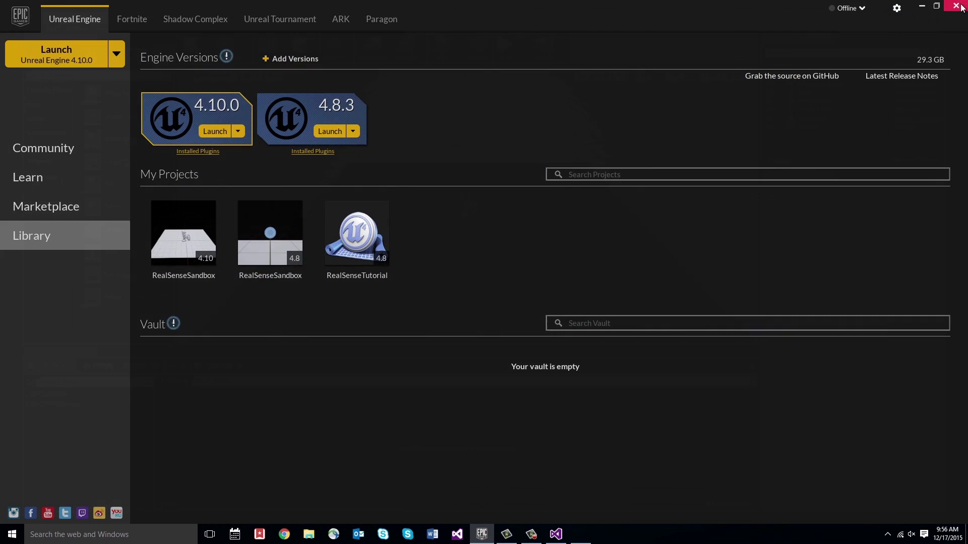
Close Visual Studio without saving the RealSenseTutorial solution changes.
{"action": "left_click", "coordinate": [555, 535]}
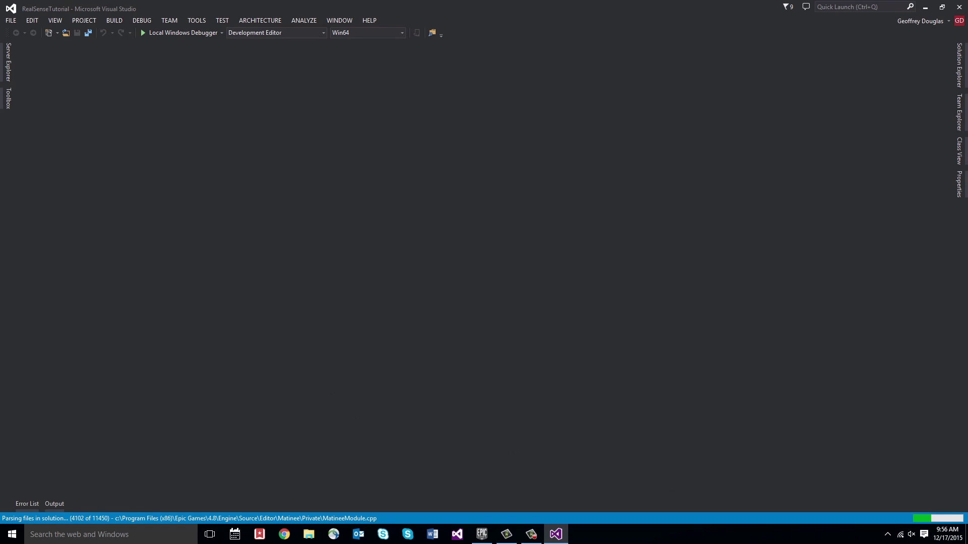
{"action": "left_click", "coordinate": [959, 7]}
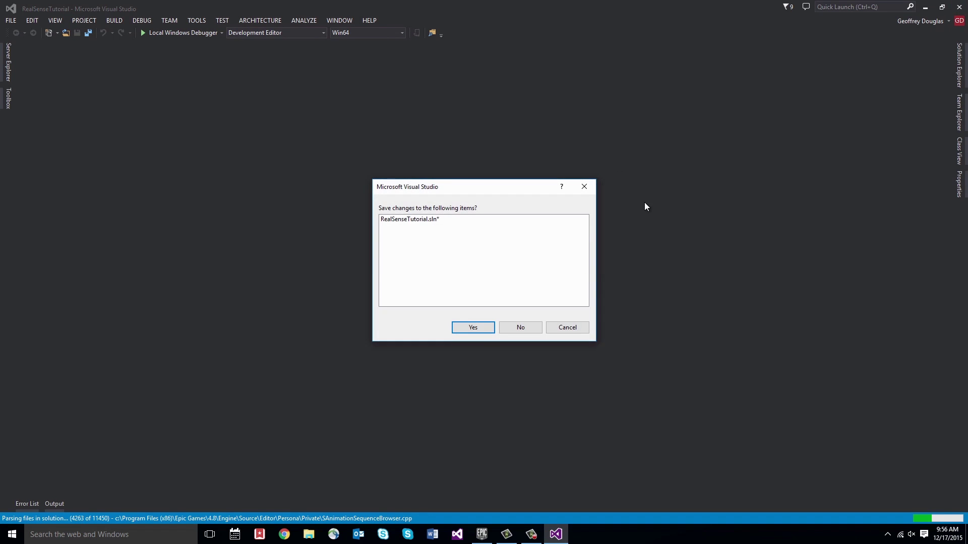
{"action": "left_click", "coordinate": [511, 327]}
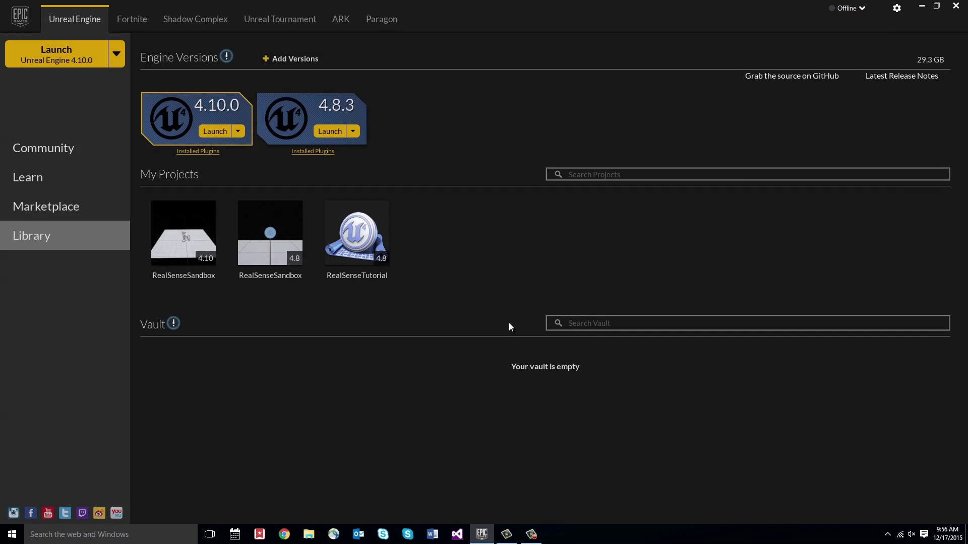
Create a new folder named Plugins in RealSense Plugin Tutorial\RealSenseTutorial.
{"action": "left_click", "coordinate": [309, 535]}
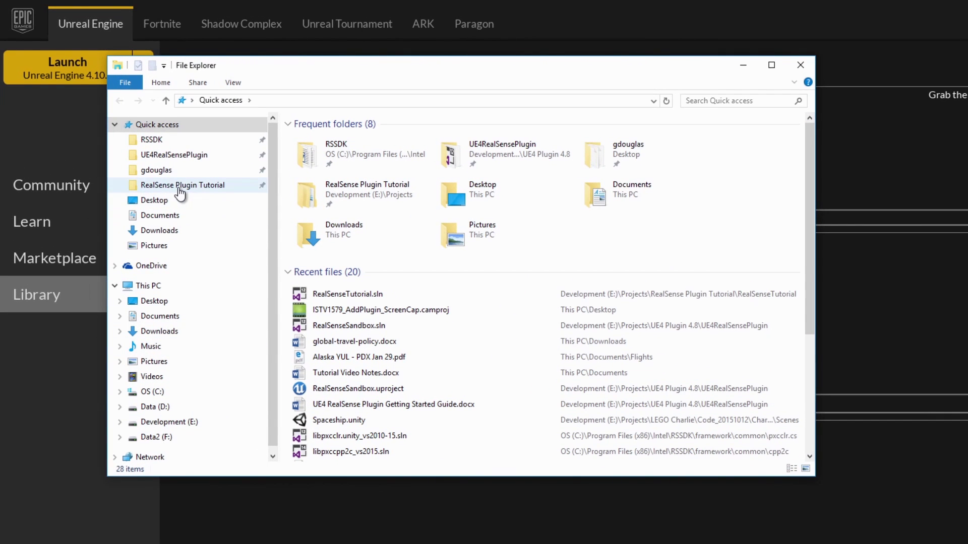
{"action": "left_click", "coordinate": [178, 190]}
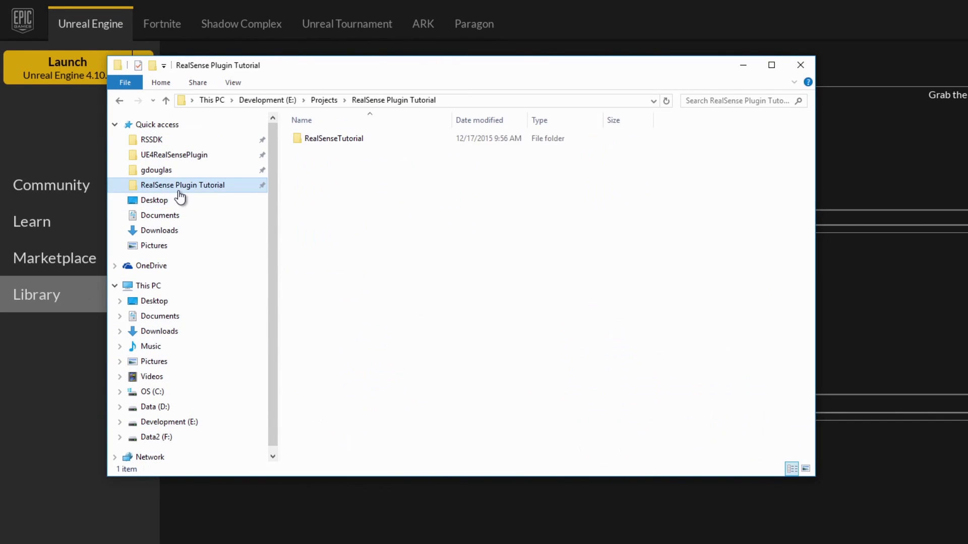
{"action": "double_click", "coordinate": [335, 142]}
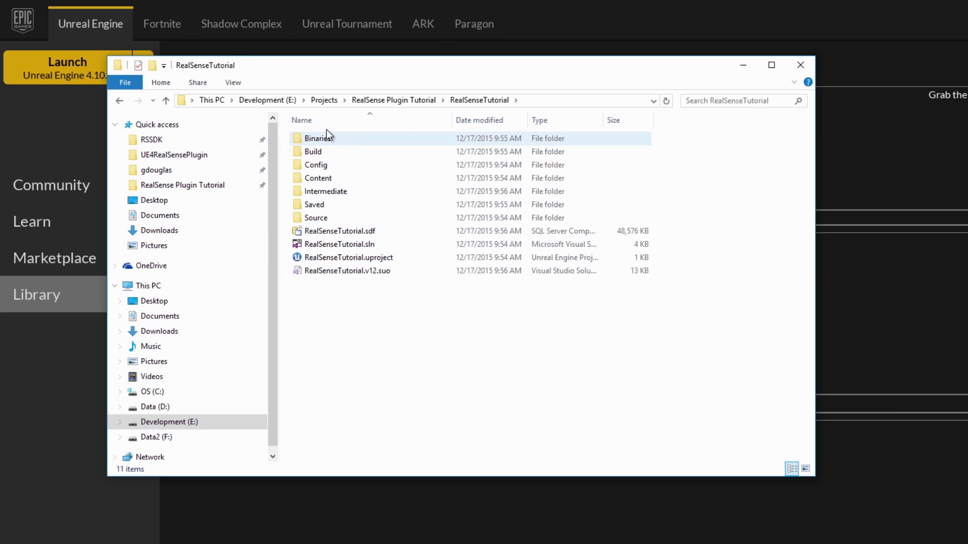
{"action": "right_click", "coordinate": [346, 316]}
{"action": "mouse_move", "coordinate": [399, 494]}
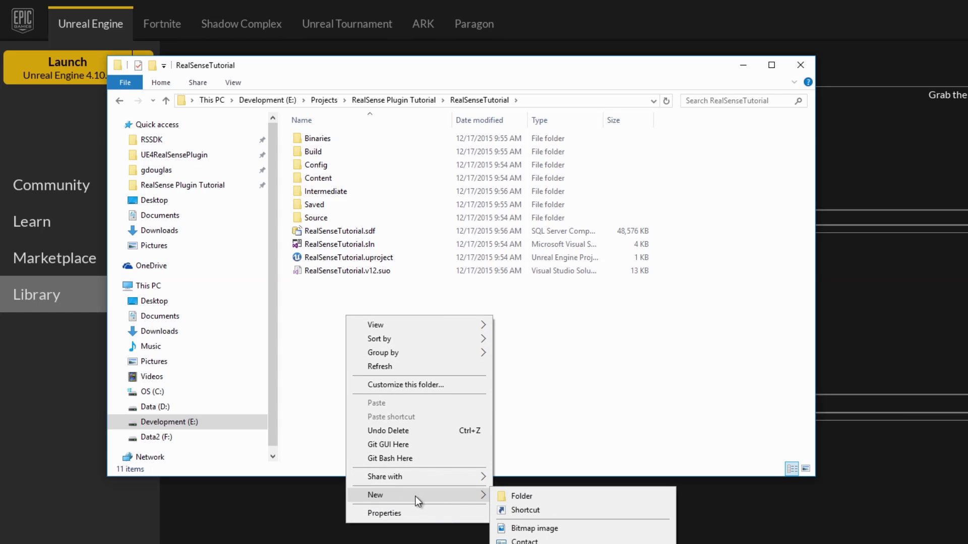
{"action": "left_click", "coordinate": [510, 495]}
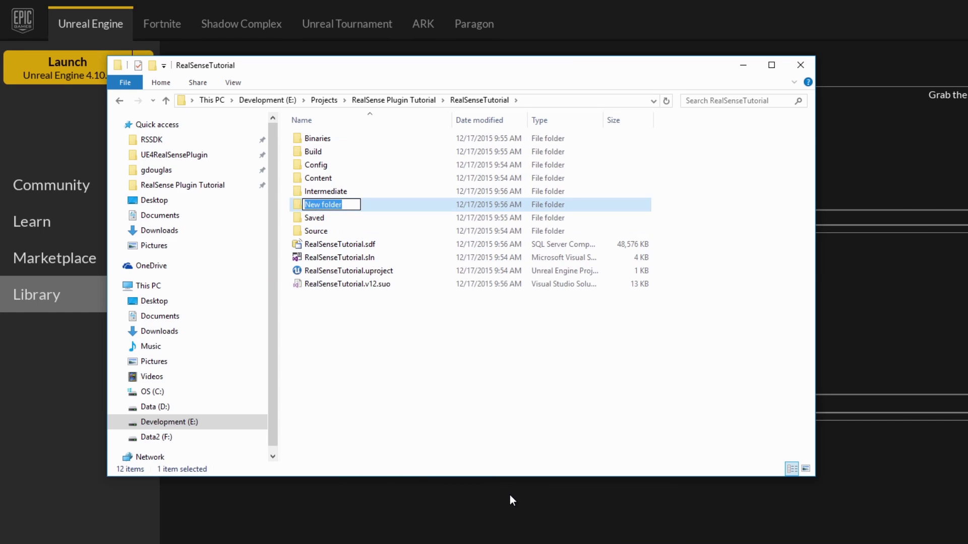
{"action": "type", "text": "Pl"}
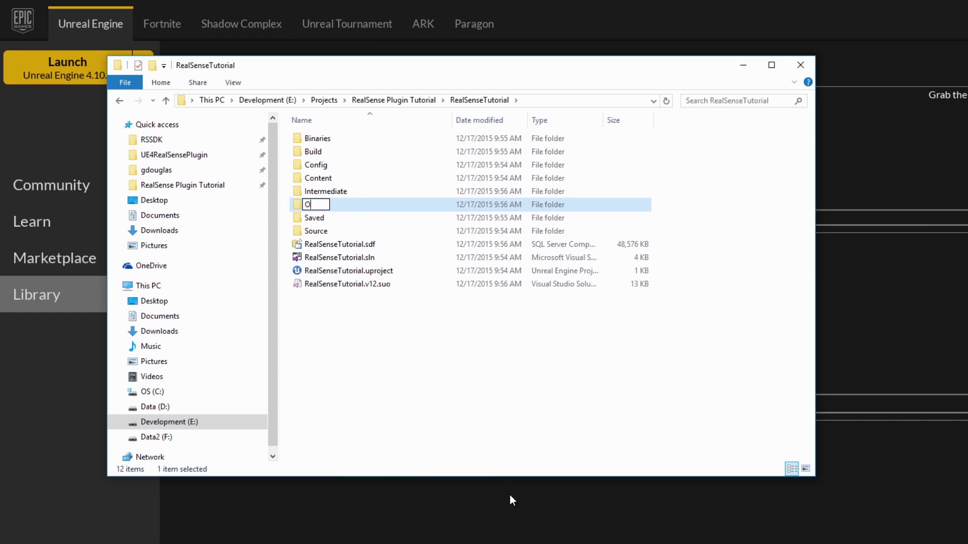
{"action": "type", "text": "ugins"}
{"action": "key", "text": "Return"}
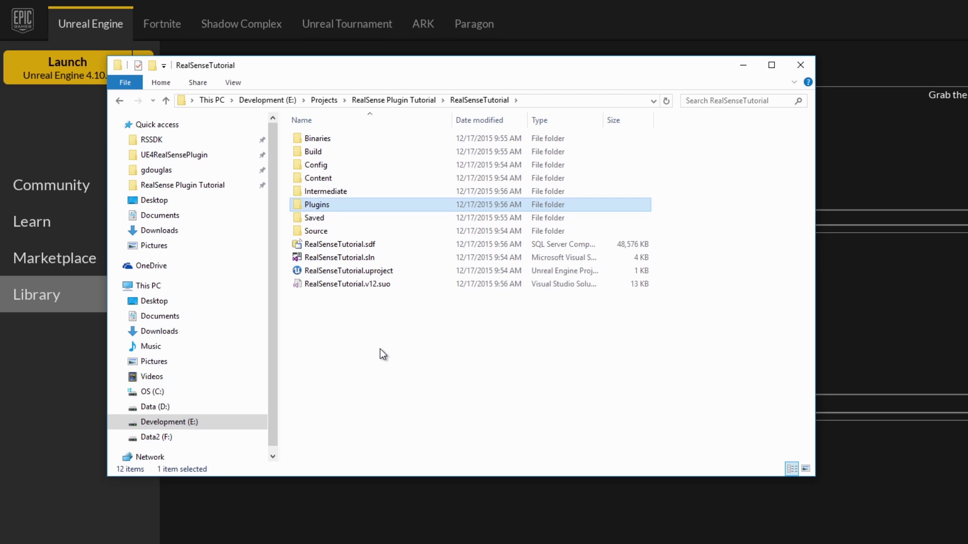
{"action": "left_click", "coordinate": [176, 154]}
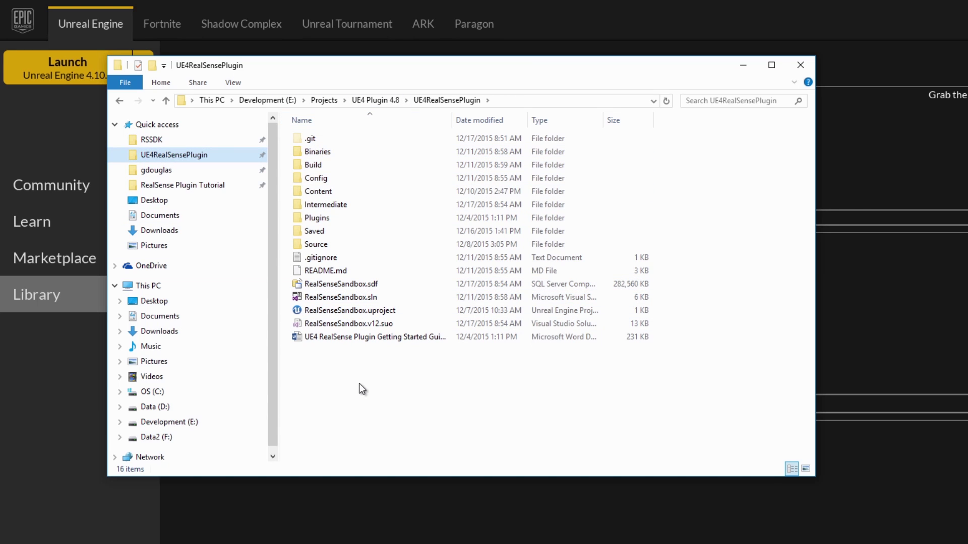
Paste the RealSensePlugin folder from UE4RealSensePlugin\Plugins into RealSenseTutorial\Plugins.
{"action": "double_click", "coordinate": [343, 217]}
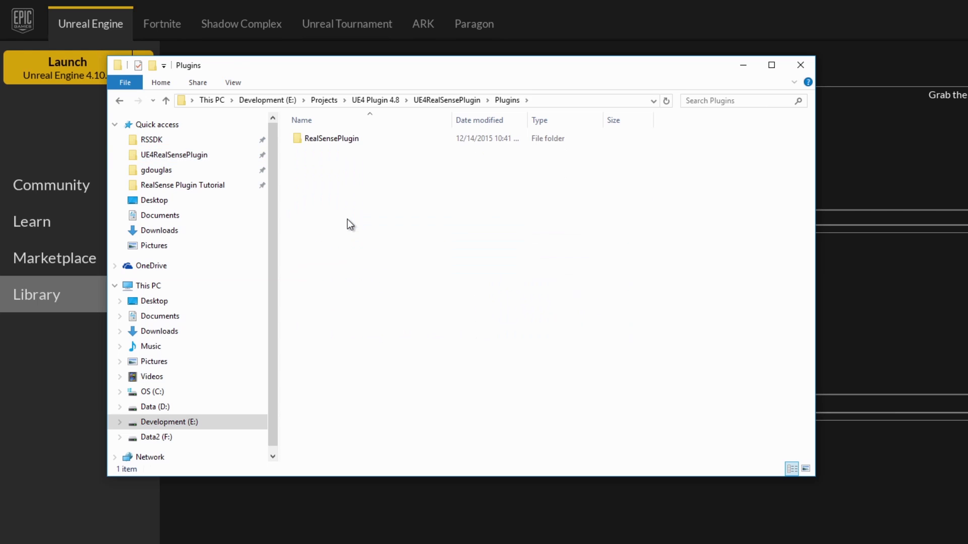
{"action": "left_click", "coordinate": [337, 139]}
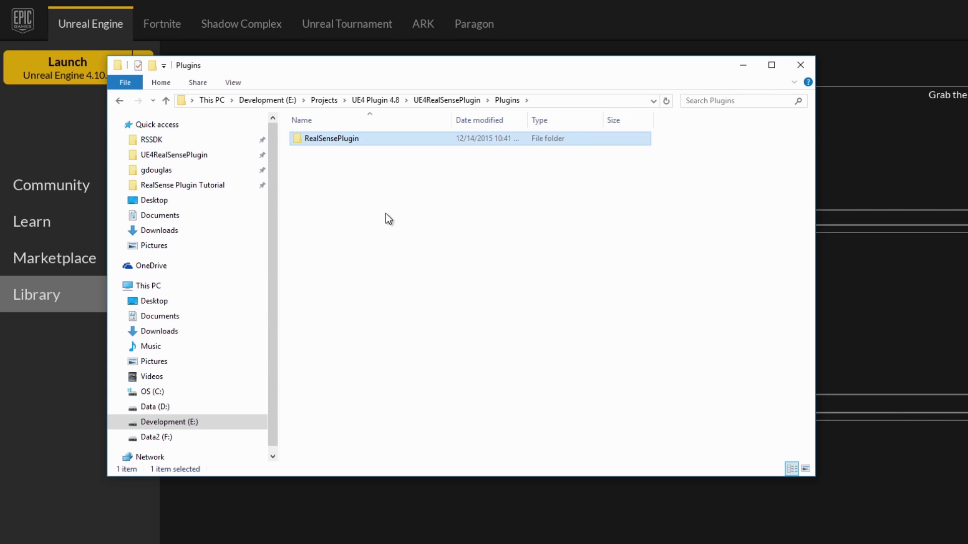
{"action": "left_click", "coordinate": [209, 191]}
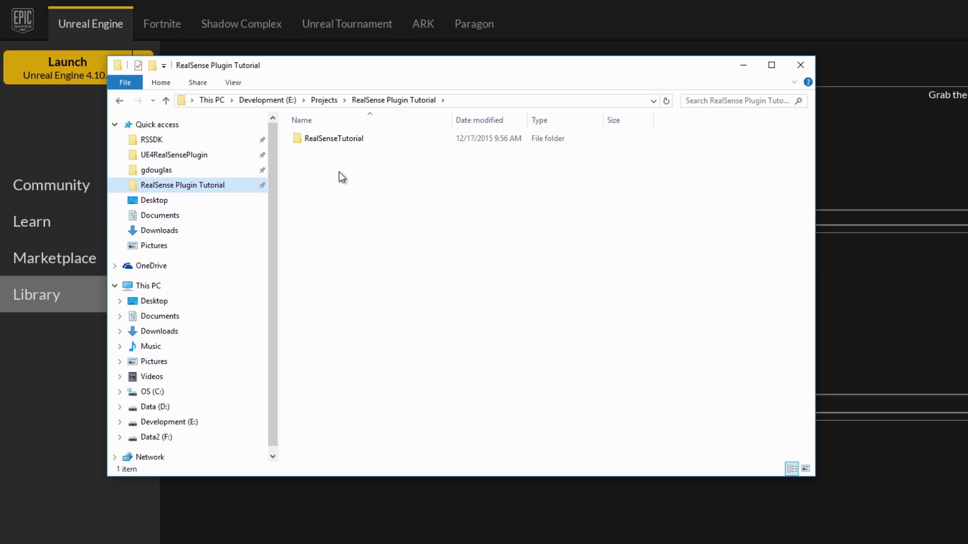
{"action": "double_click", "coordinate": [333, 141]}
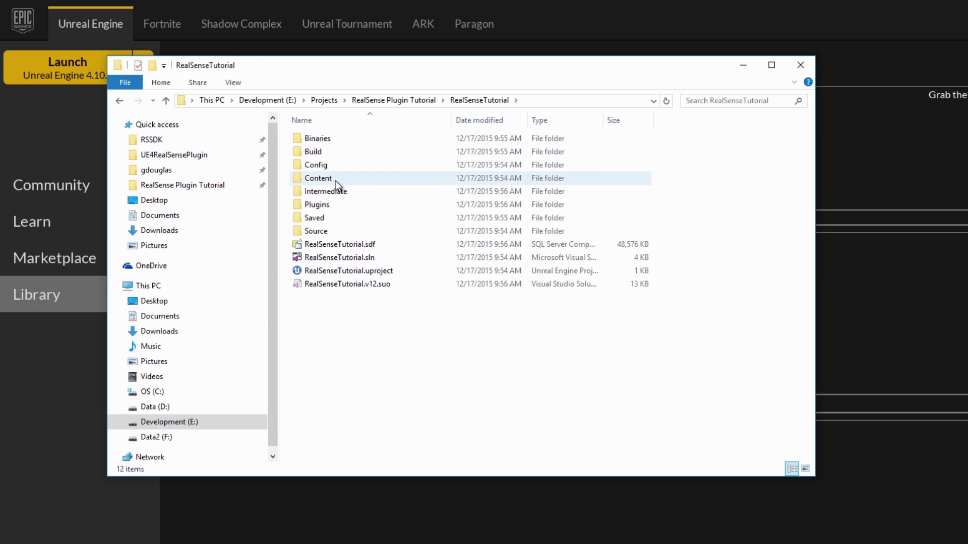
{"action": "double_click", "coordinate": [325, 204]}
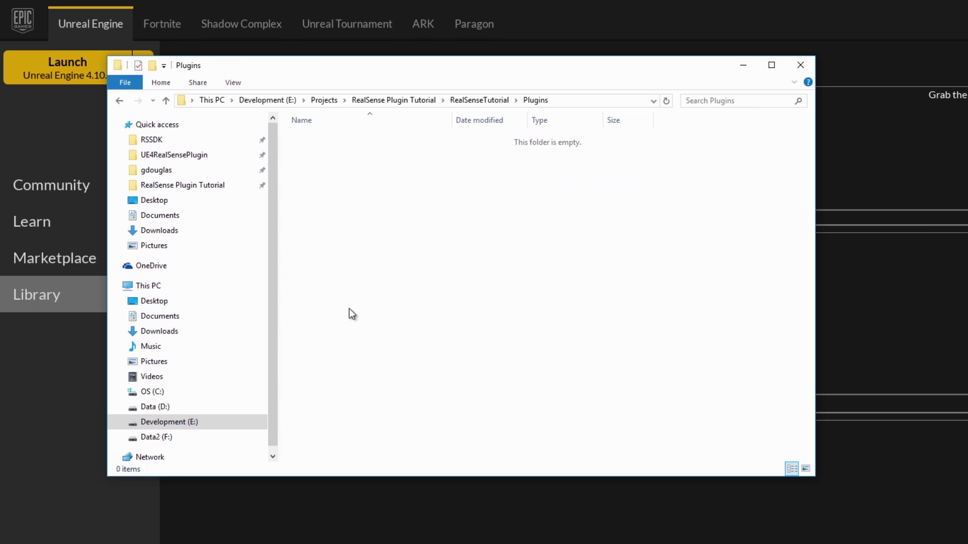
{"action": "key", "text": "ctrl+v"}
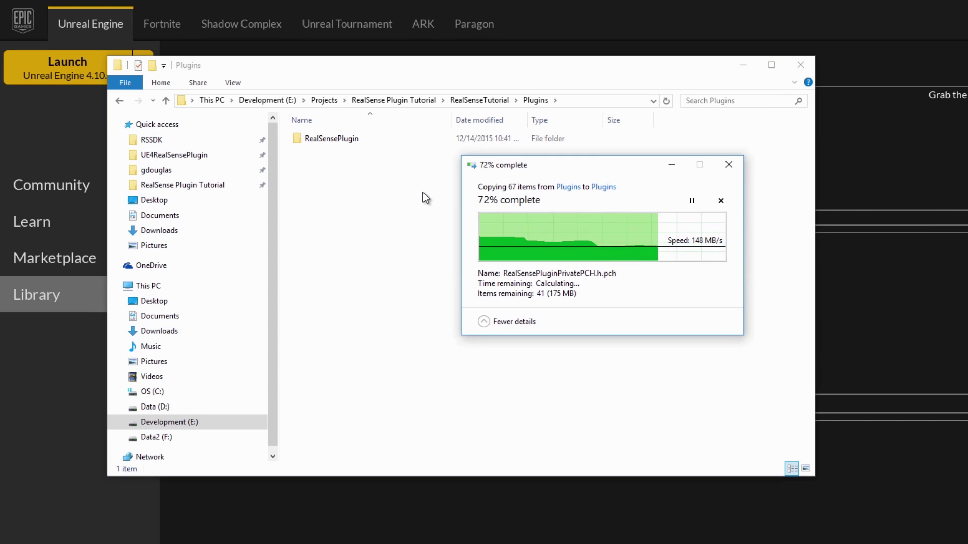
{"action": "double_click", "coordinate": [331, 139]}
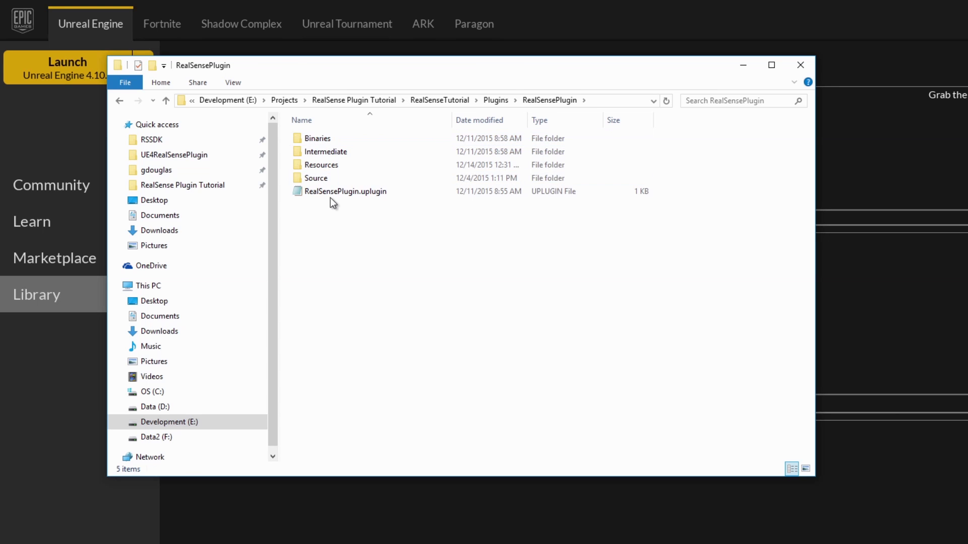
Check the copied plugin's Binaries and Source contents, then delete its Intermediate folder.
{"action": "double_click", "coordinate": [325, 141]}
{"action": "double_click", "coordinate": [324, 140]}
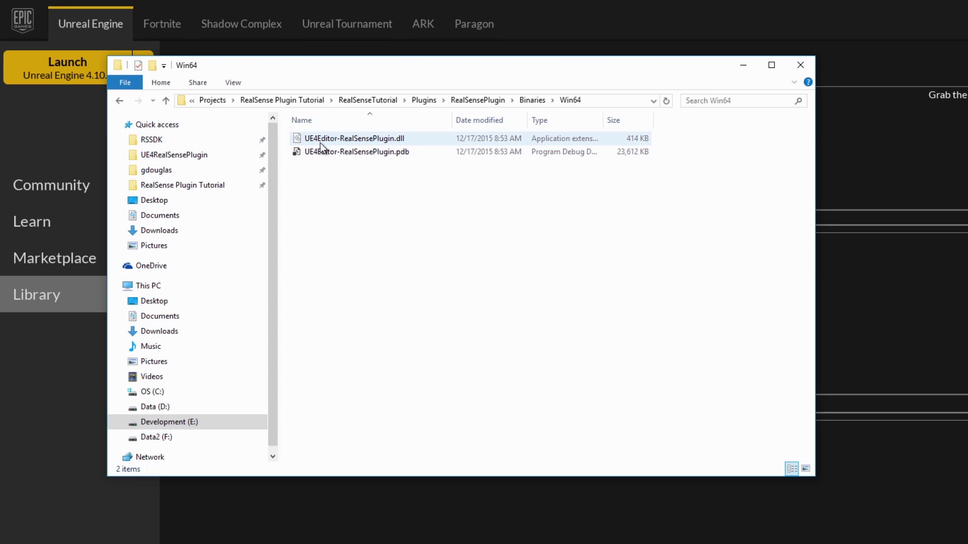
{"action": "left_click", "coordinate": [459, 105]}
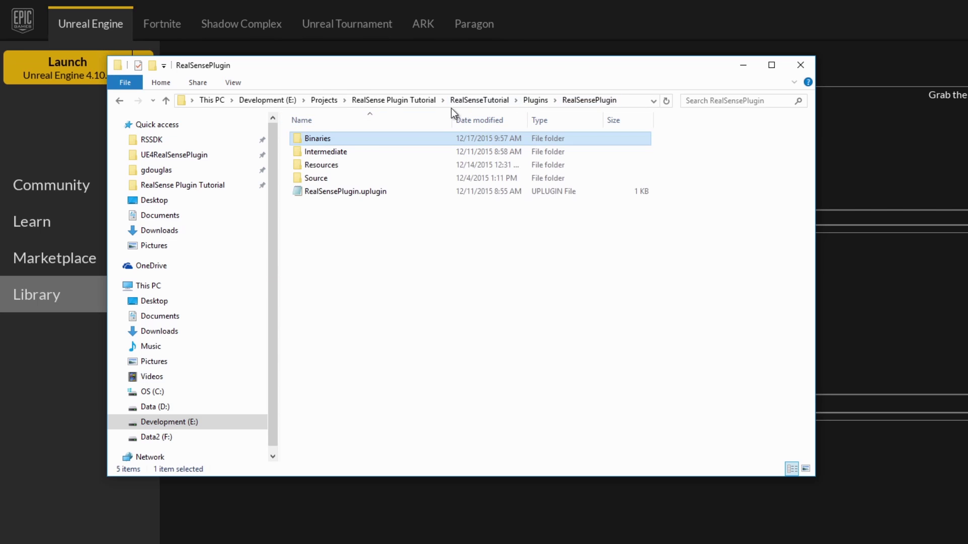
{"action": "double_click", "coordinate": [363, 174]}
{"action": "double_click", "coordinate": [354, 143]}
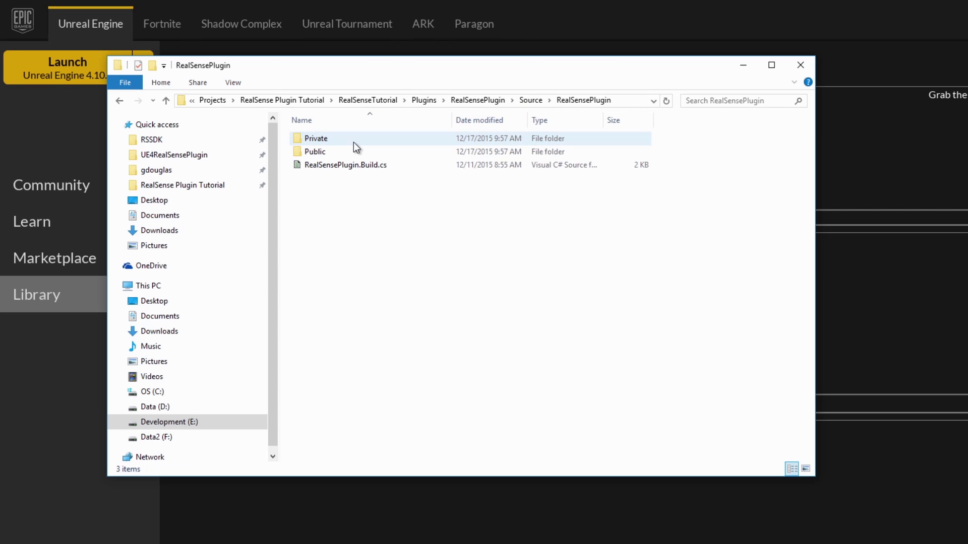
{"action": "left_click", "coordinate": [476, 101]}
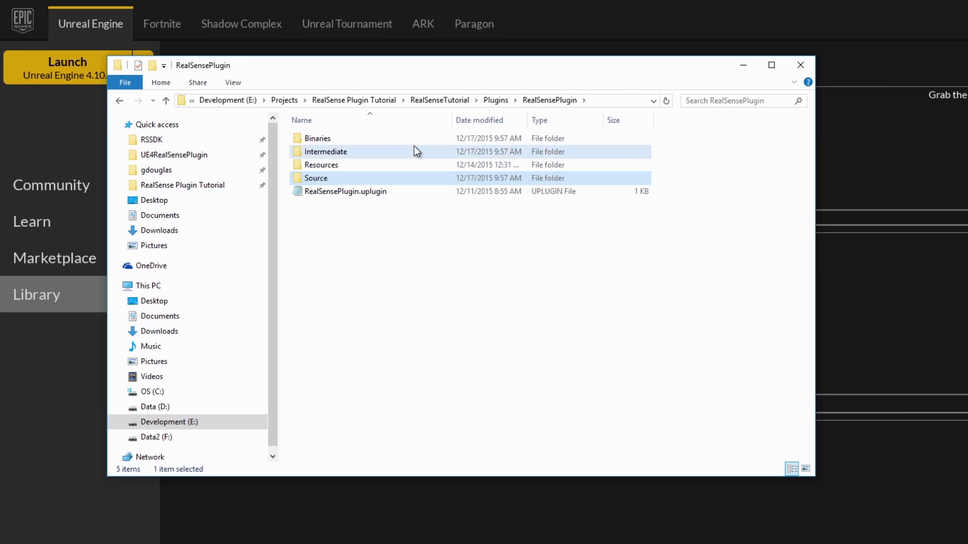
{"action": "left_click", "coordinate": [413, 146]}
{"action": "key", "text": "Delete"}
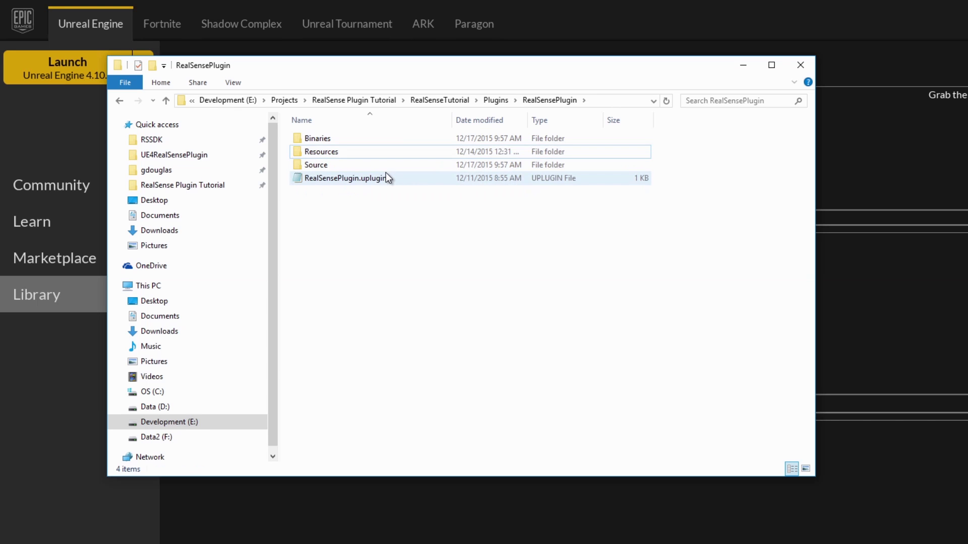
Delete the Private and Public folders from Source\RealSensePlugin.
{"action": "left_click", "coordinate": [385, 169]}
{"action": "double_click", "coordinate": [346, 168]}
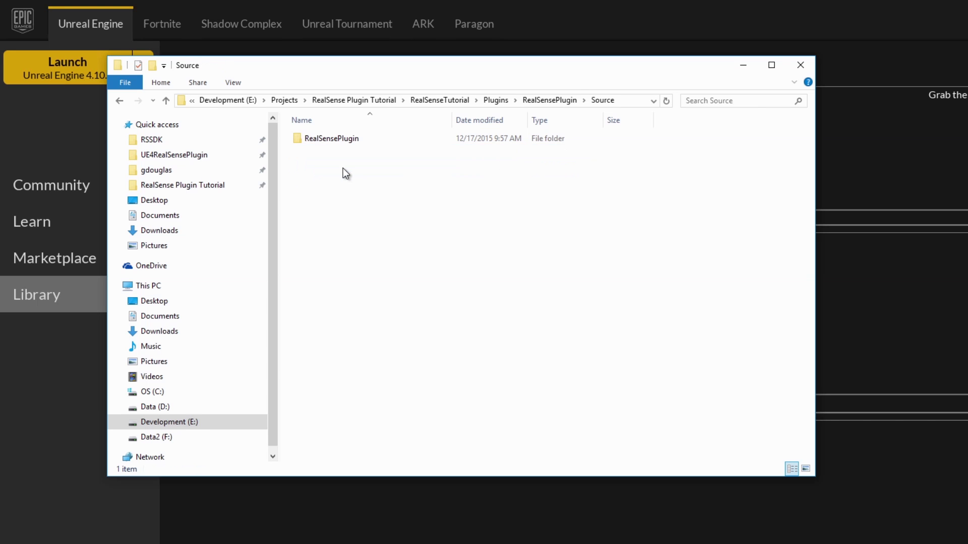
{"action": "double_click", "coordinate": [334, 141]}
{"action": "left_click", "coordinate": [334, 151], "text": "shift"}
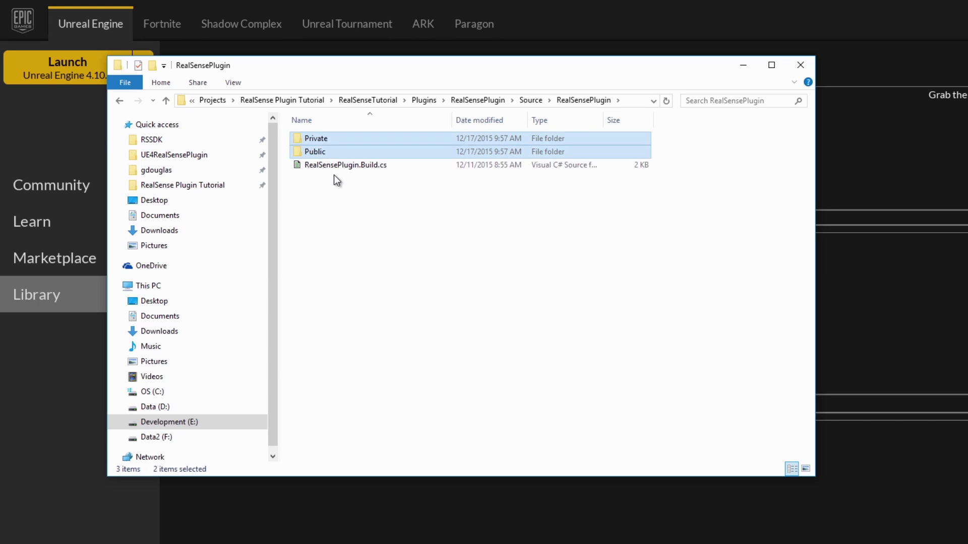
{"action": "key", "text": "Delete"}
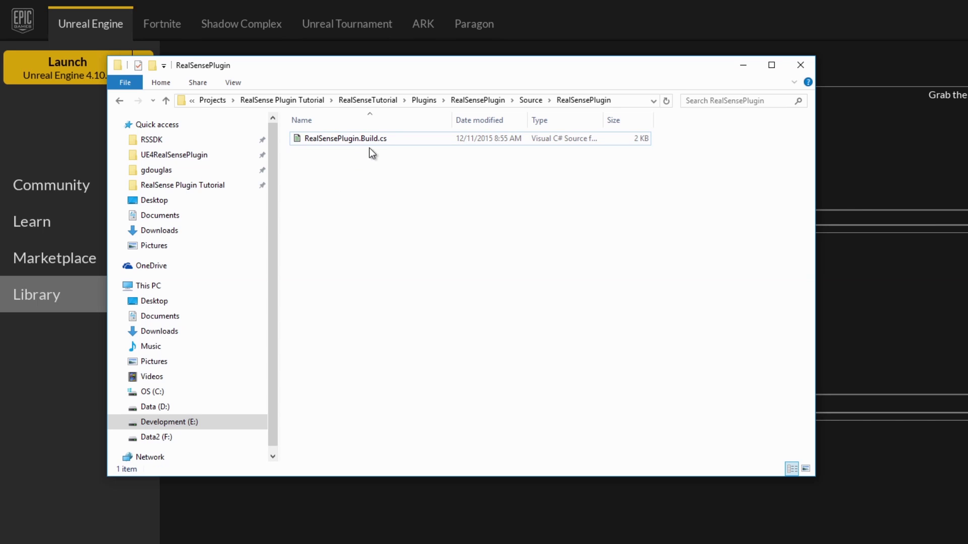
Return to the RealSenseTutorial project folder and select RealSenseTutorial.uproject.
{"action": "left_click", "coordinate": [482, 103]}
{"action": "right_click", "coordinate": [482, 102]}
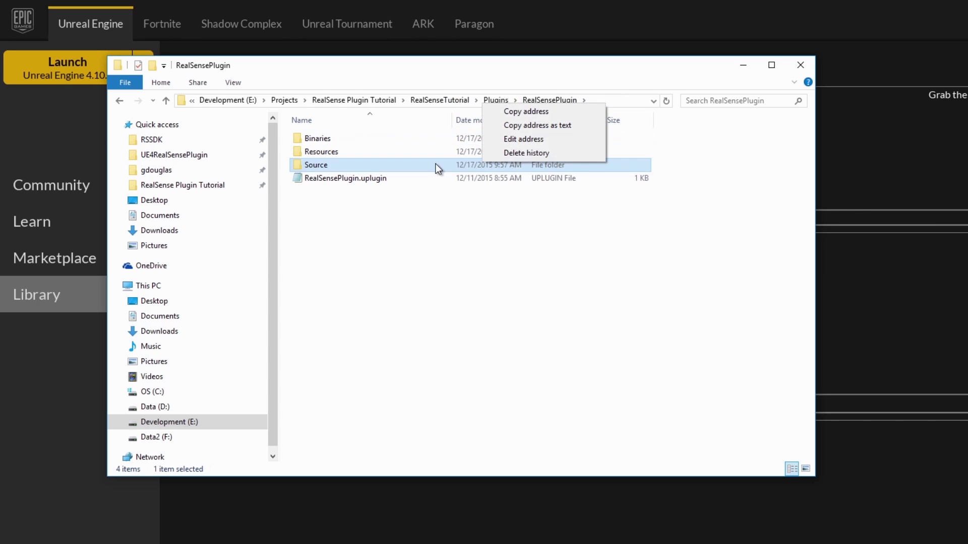
{"action": "left_click", "coordinate": [432, 216]}
{"action": "left_click", "coordinate": [465, 100]}
{"action": "left_click", "coordinate": [426, 271]}
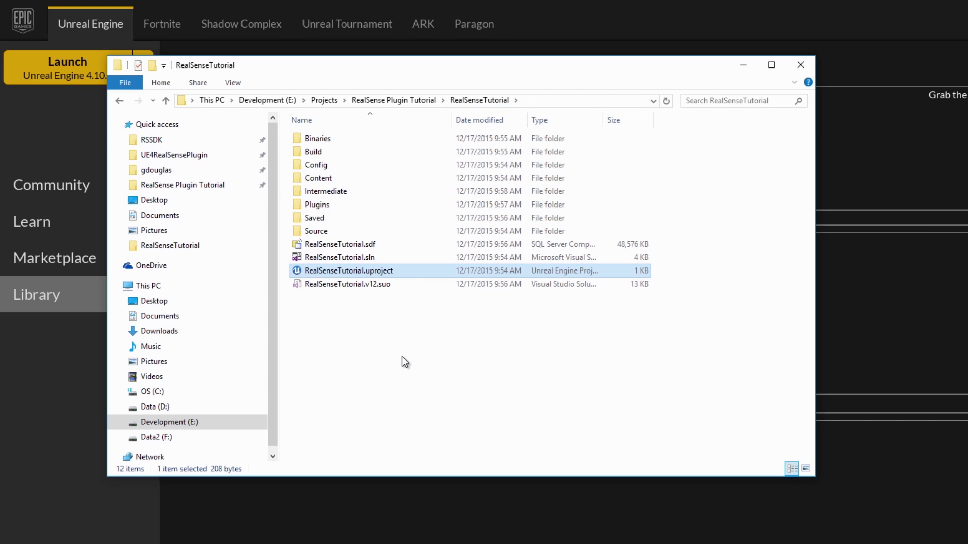
Open RealSenseTutorial.uproject and view the enabled Intel RealSense plugin under Project in Plugins.
{"action": "double_click", "coordinate": [383, 275]}
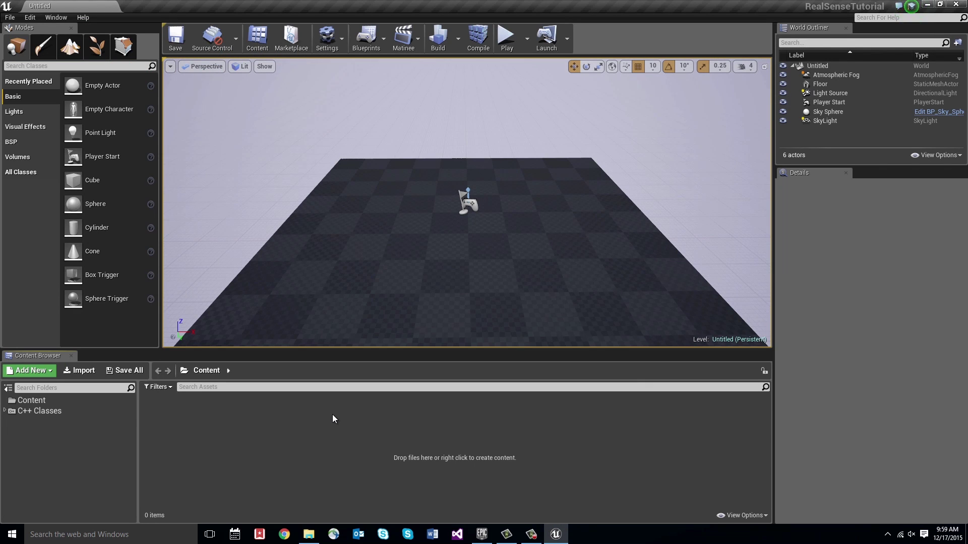
{"action": "left_click", "coordinate": [55, 18]}
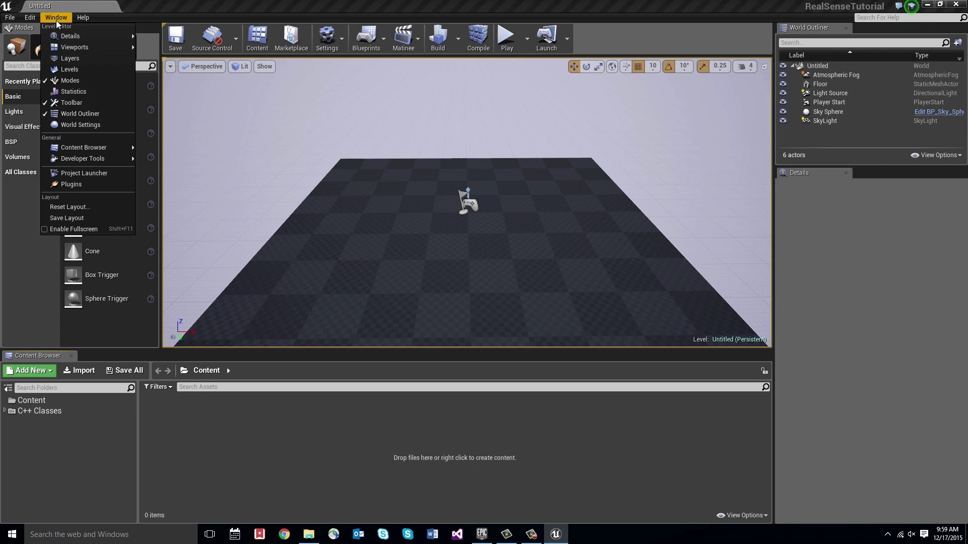
{"action": "left_click", "coordinate": [68, 178]}
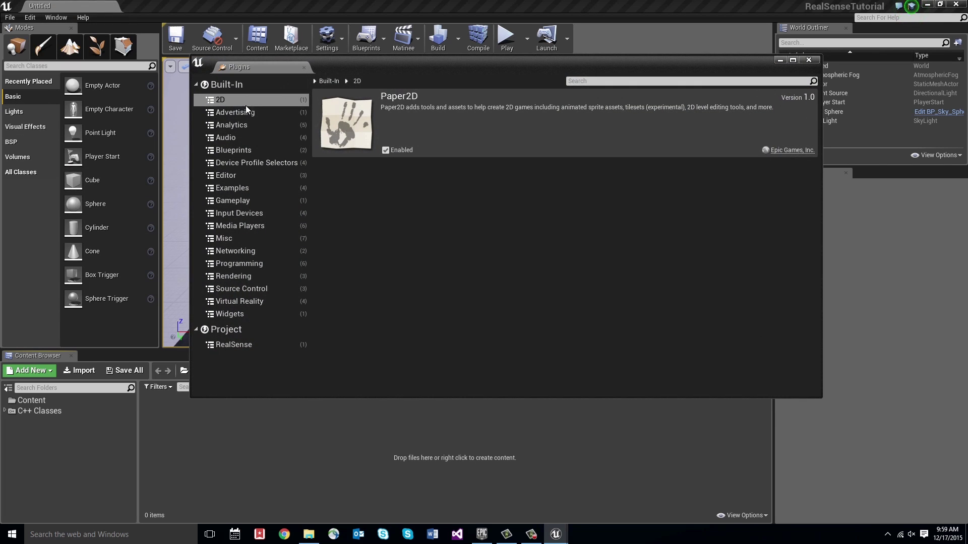
{"action": "left_click", "coordinate": [263, 344]}
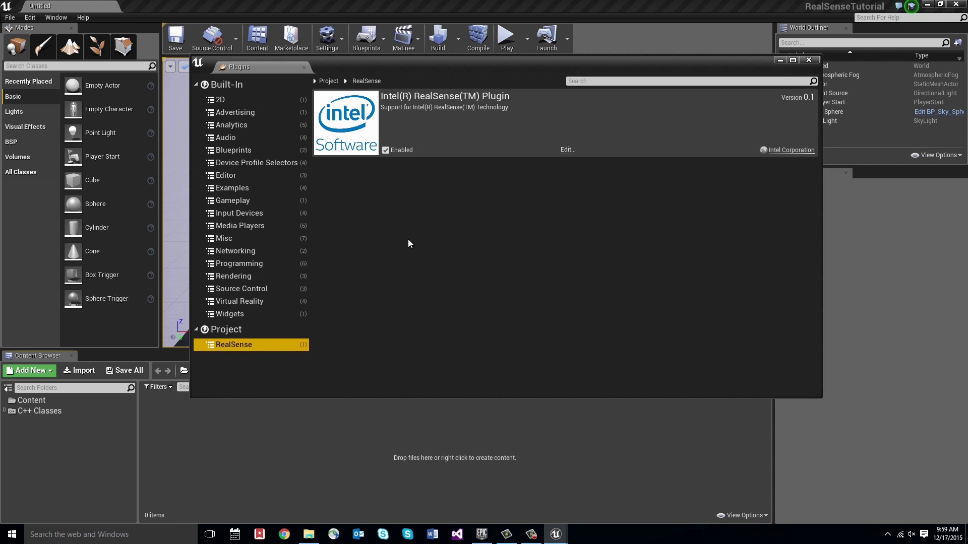